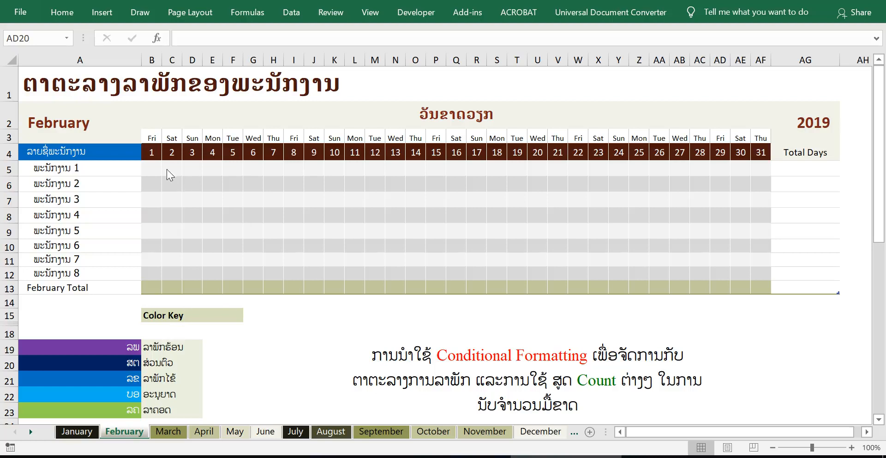
- Create a new conditional formatting rule for cells B5:AF12 that uses a formula to determine which cells to format
mouse_move(150, 167)
left_mouse_down()
mouse_move(348, 234)
mouse_move(770, 278)
left_mouse_up()
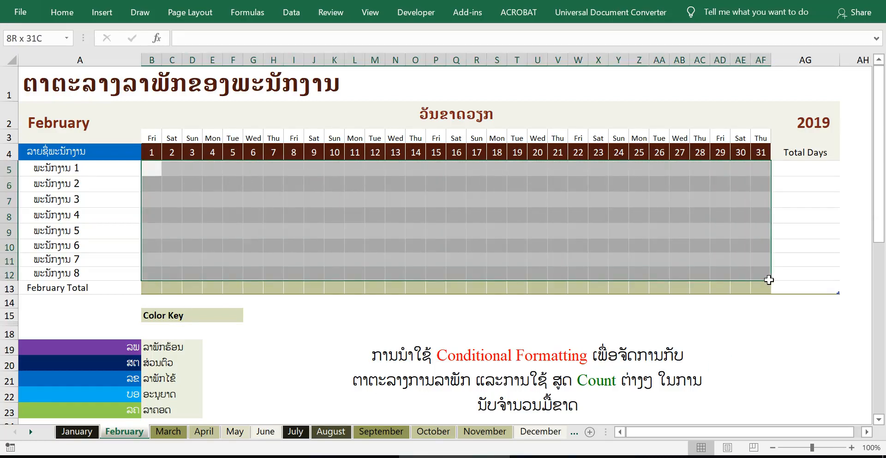
left_click(62, 14)
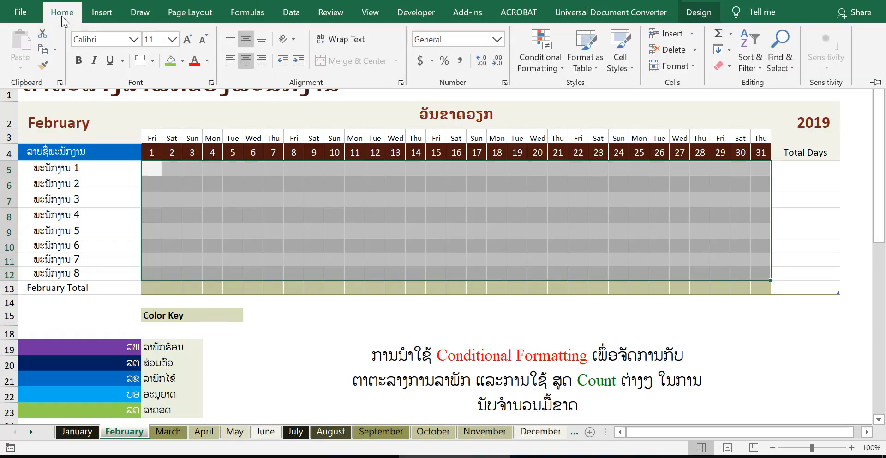
left_click(559, 71)
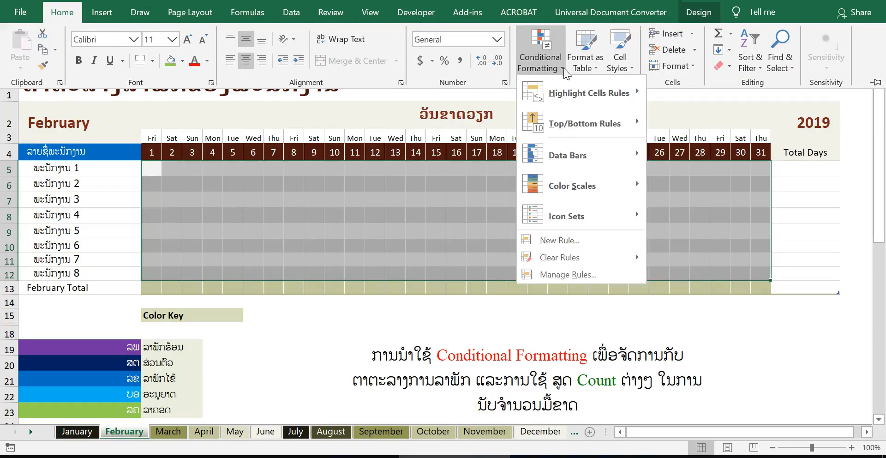
mouse_move(576, 214)
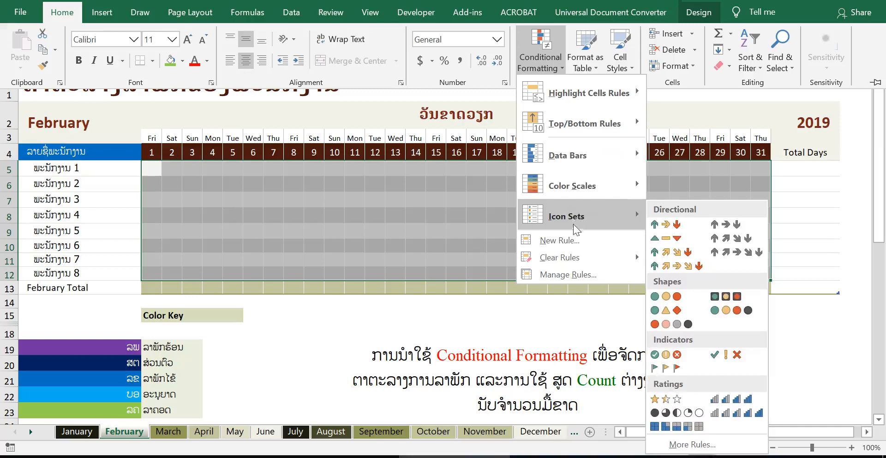
left_click(578, 242)
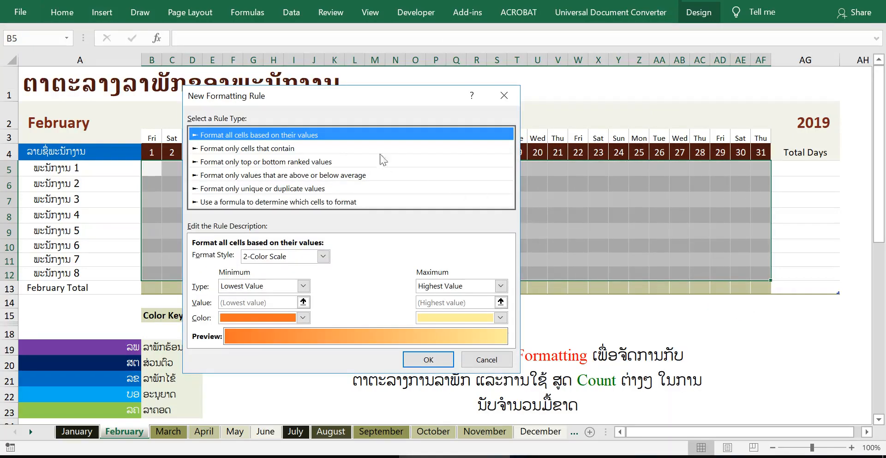
left_click(296, 206)
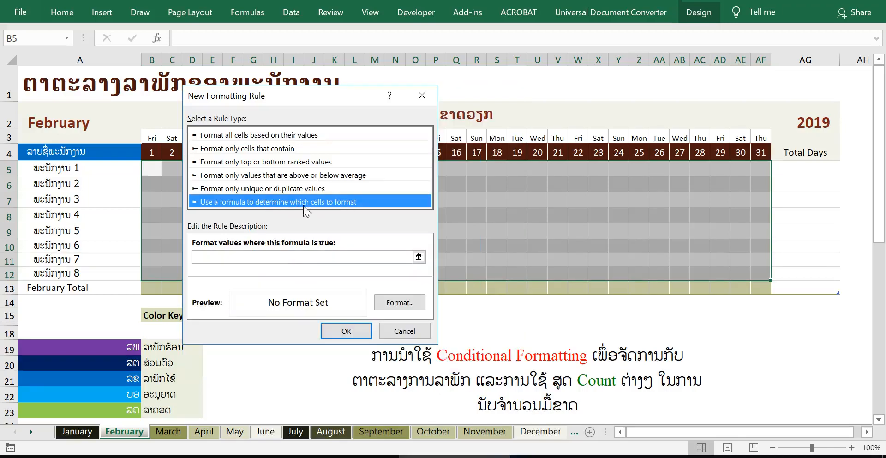
left_click_drag(331, 101, 626, 108)
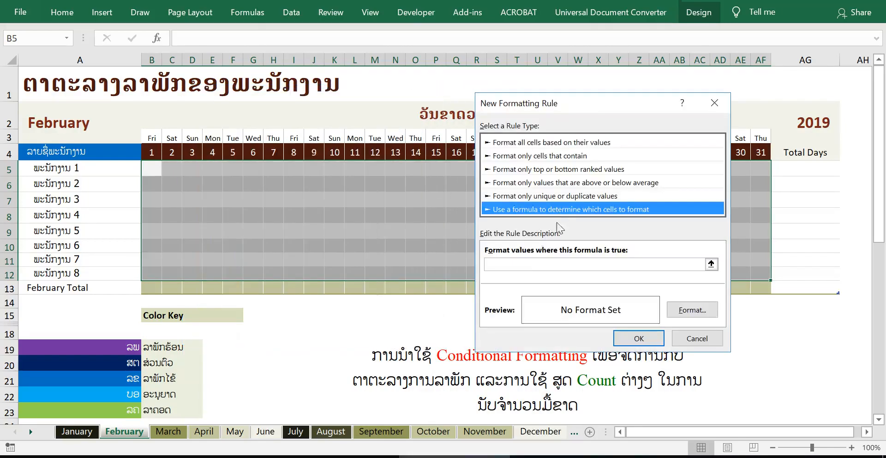
- Enter =B5=$A$19 as the rule's formula, with a relative reference to B5 and an absolute one to A19
left_click(525, 264)
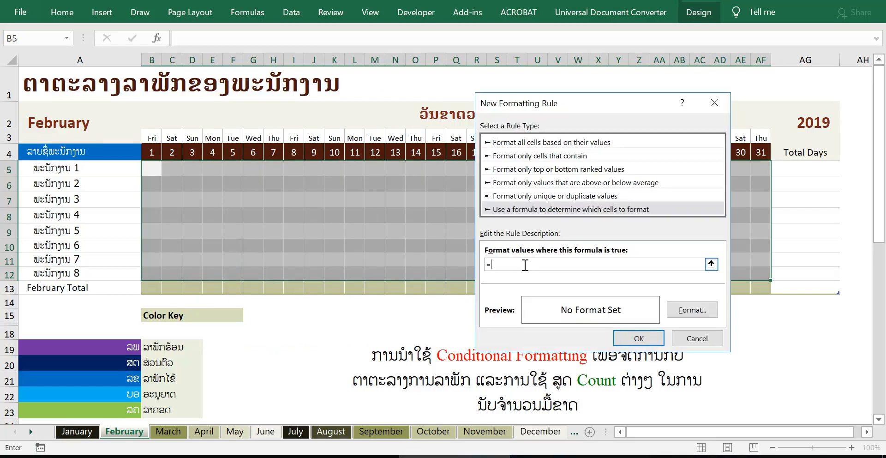
left_click(151, 172)
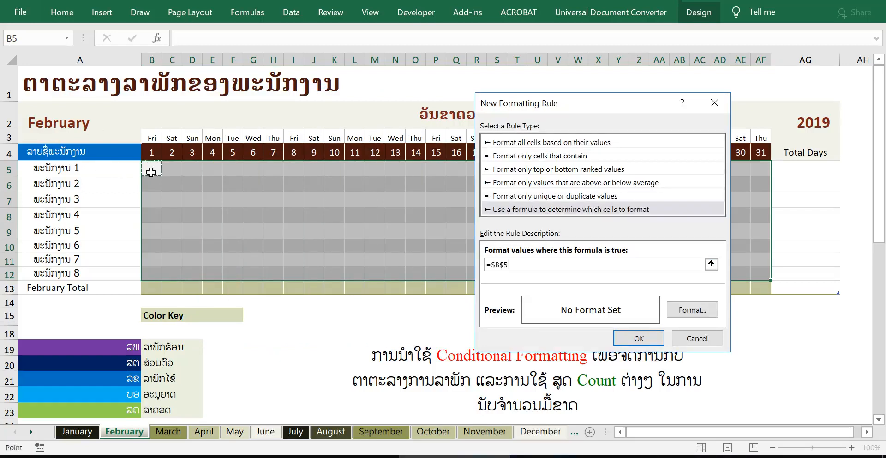
left_click(497, 266)
key("BackSpace")
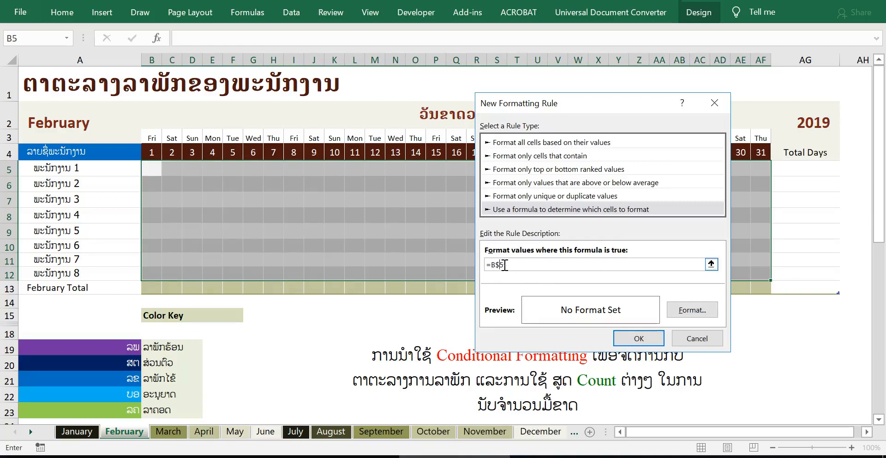
key("BackSpace")
left_click(123, 347)
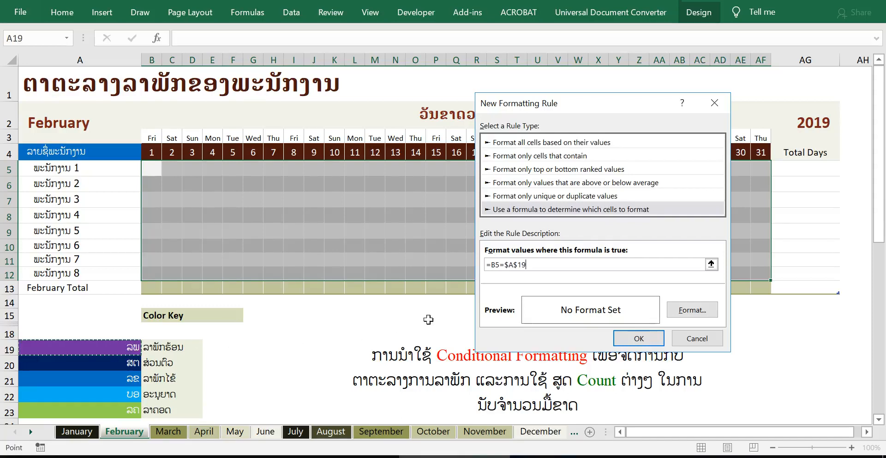
- Give the rule a purple fill and white font colour, and apply it to the selected cells
left_click(692, 311)
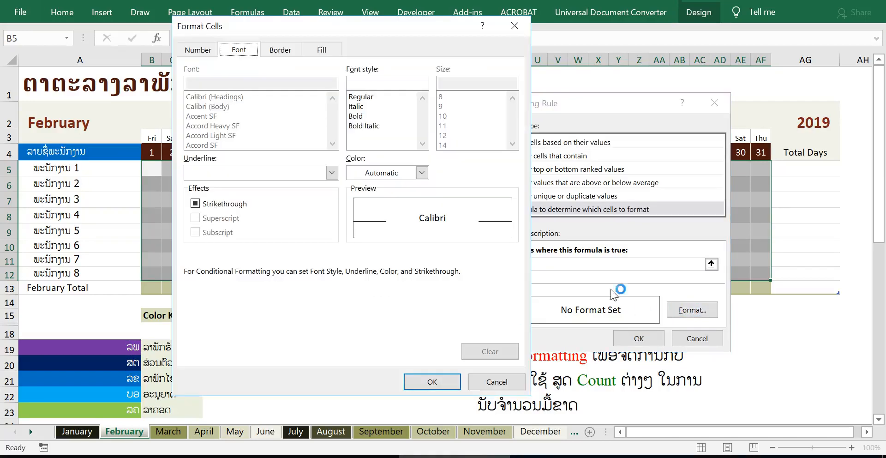
left_click(329, 55)
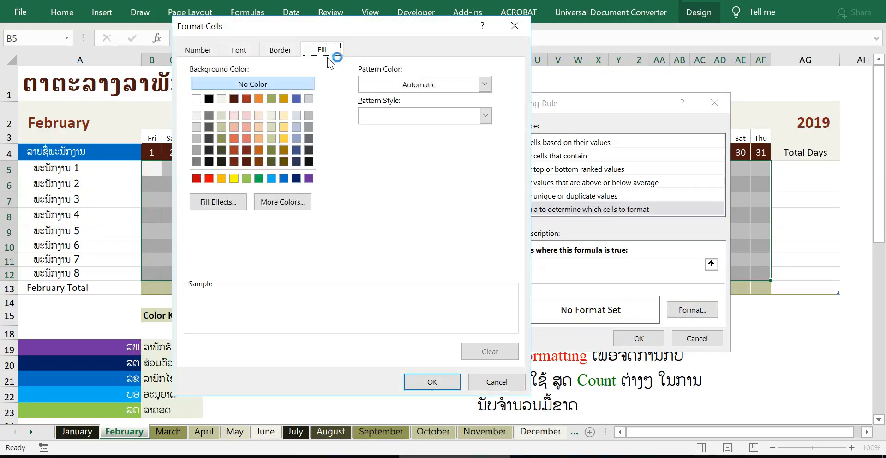
left_click(310, 177)
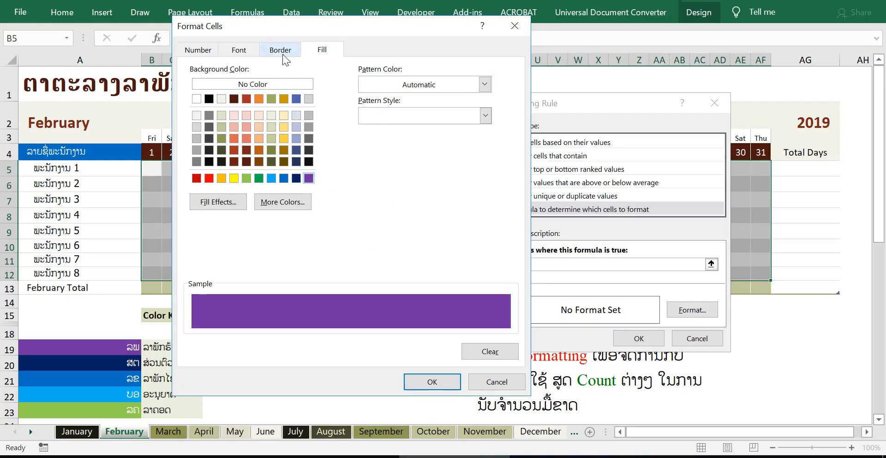
left_click(244, 53)
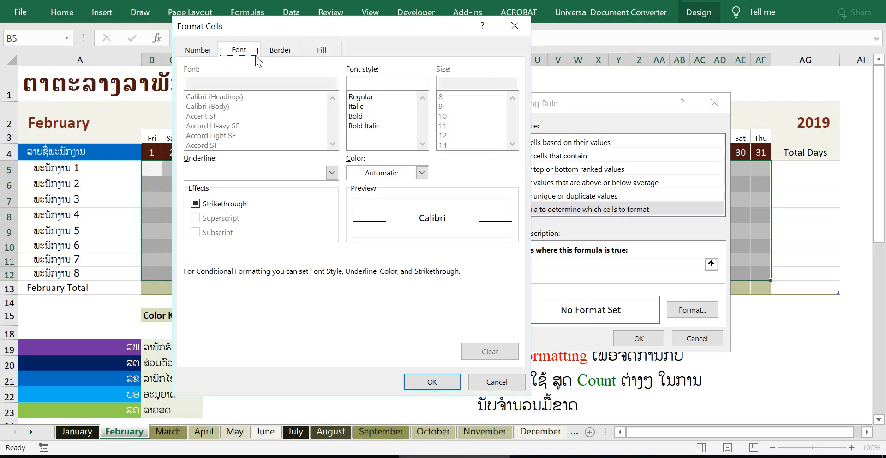
left_click(421, 173)
left_click(353, 224)
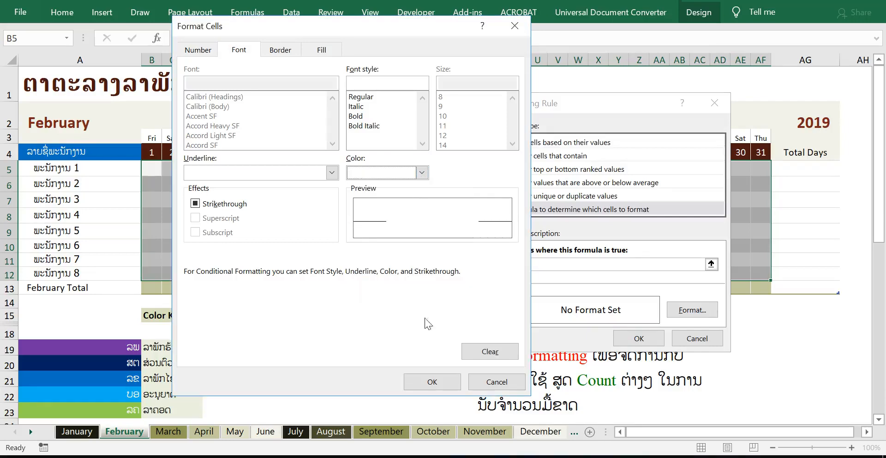
left_click(430, 382)
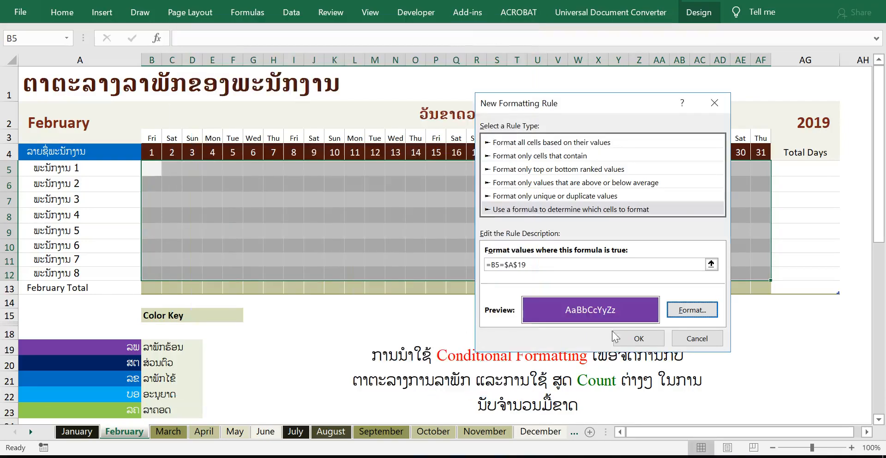
left_click(639, 339)
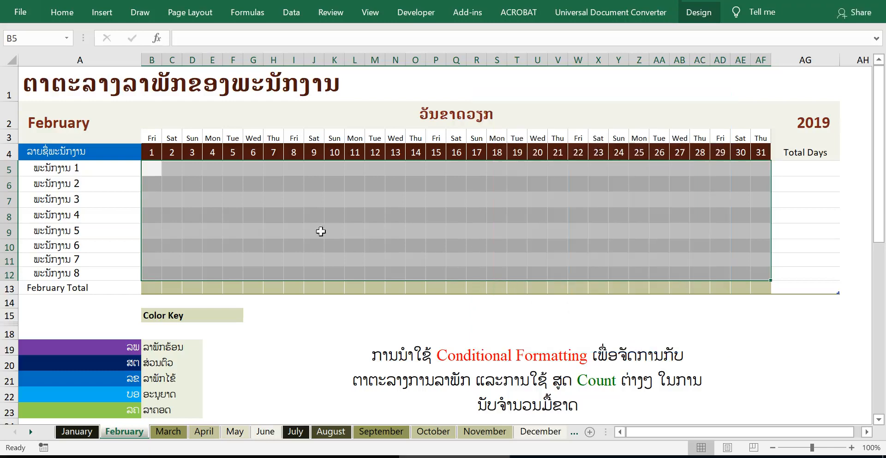
- Enter the leave code ລພ for the first employee on day 12, in cell M5
left_click(170, 174)
left_click(313, 172)
left_click(381, 171)
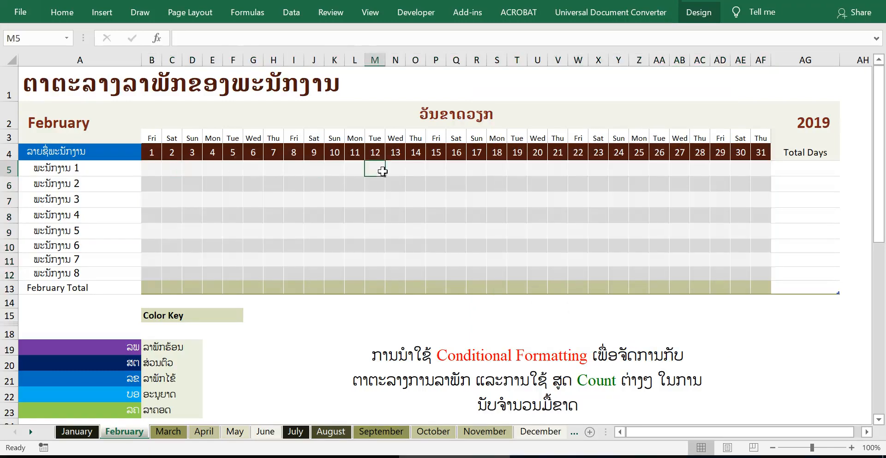
left_click(469, 173)
left_click(370, 169)
left_click(313, 169)
left_click(375, 171)
type("ລພ")
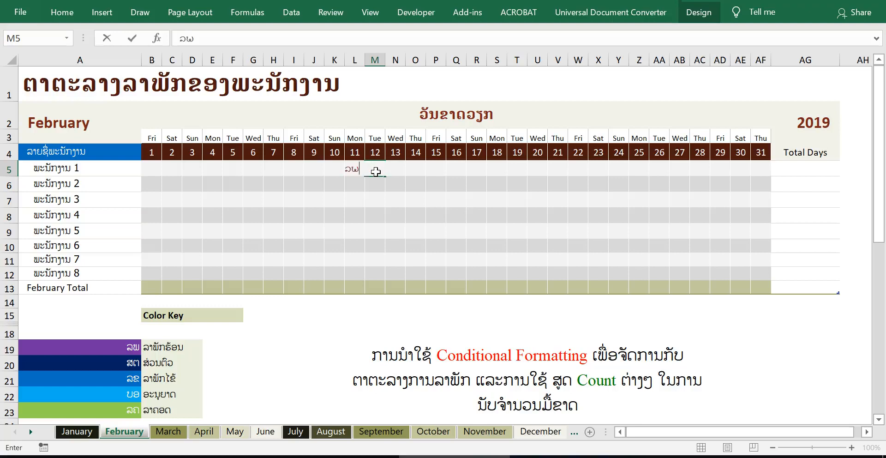
left_click(374, 226)
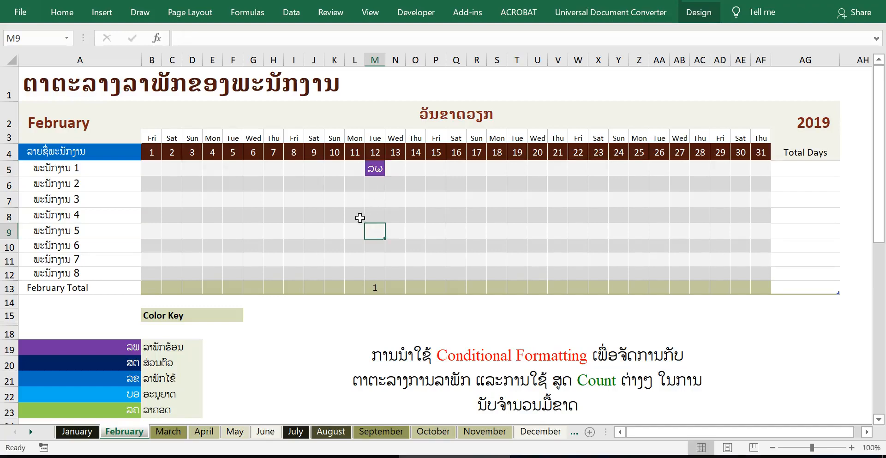
- Set the font of the attendance cells B5:AF12 to Phetsarath OT
left_click_drag(151, 169, 754, 274)
left_click(62, 12)
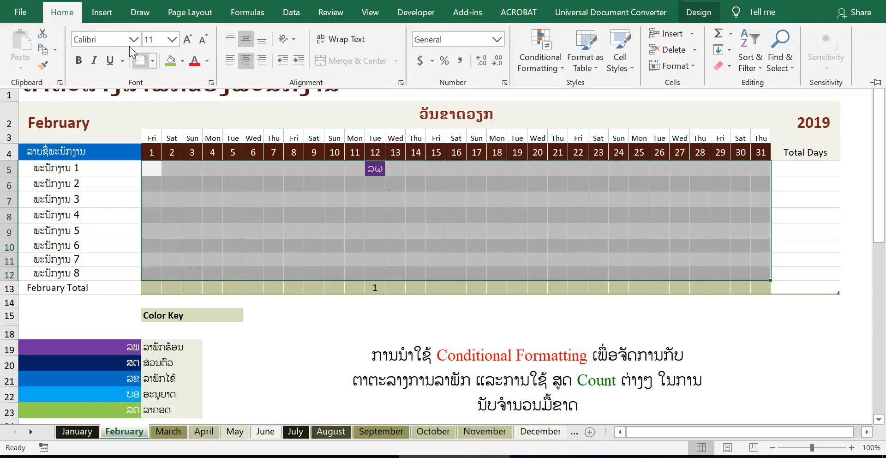
left_click(119, 38)
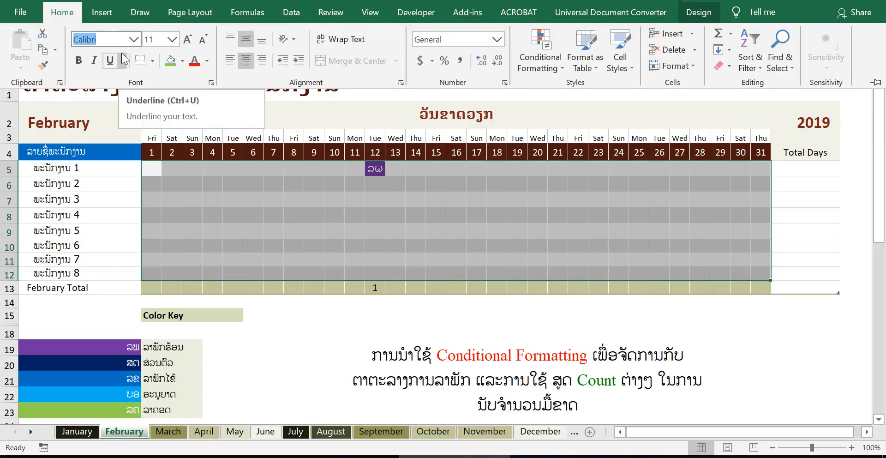
type("Phetsarath OT")
key("Return")
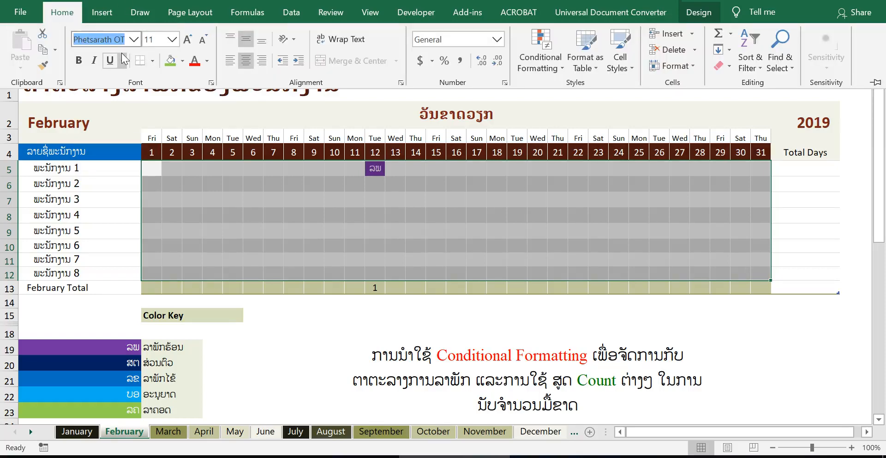
- Enter the leave code ລພ for the fourth employee on day 22, in cell W8
left_click(455, 226)
left_click(536, 229)
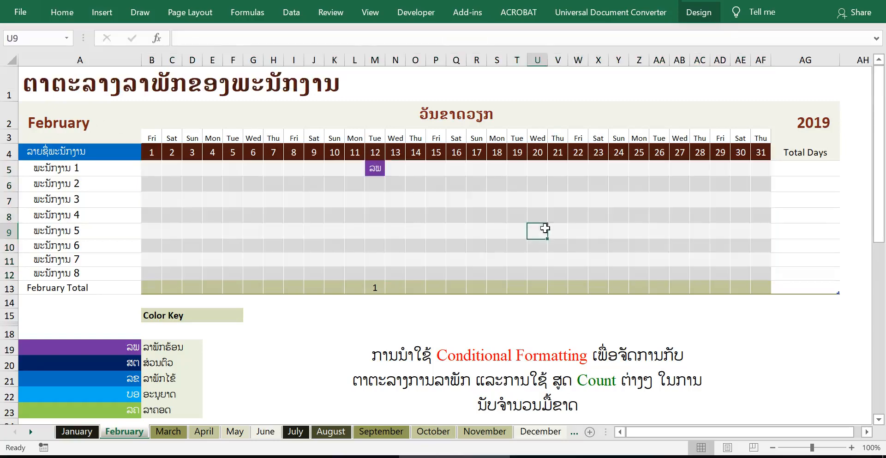
left_click(577, 215)
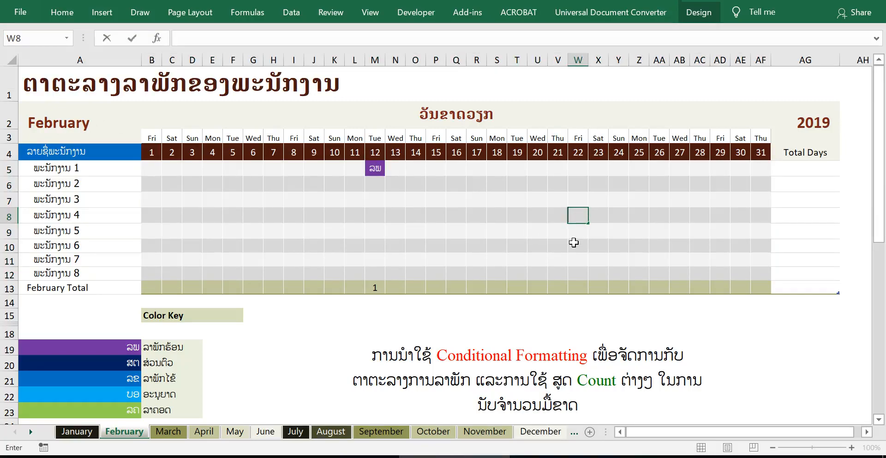
type("ລພ")
left_click_drag(534, 252, 534, 253)
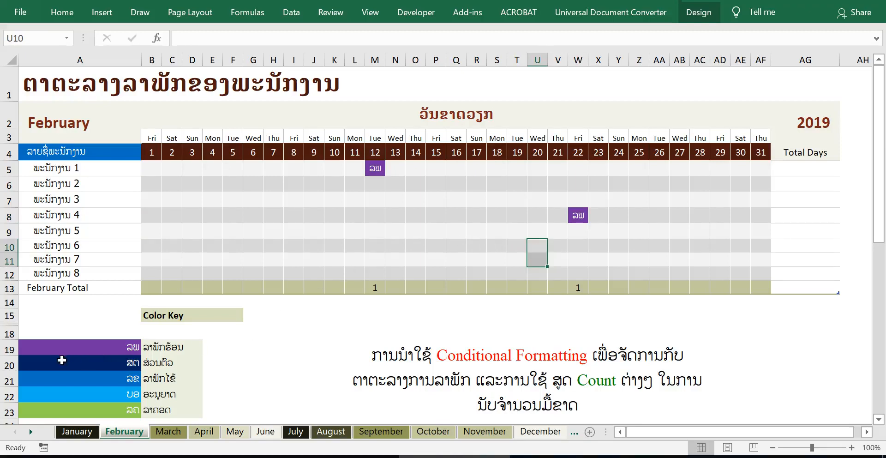
left_click_drag(72, 358, 124, 418)
left_click(121, 365)
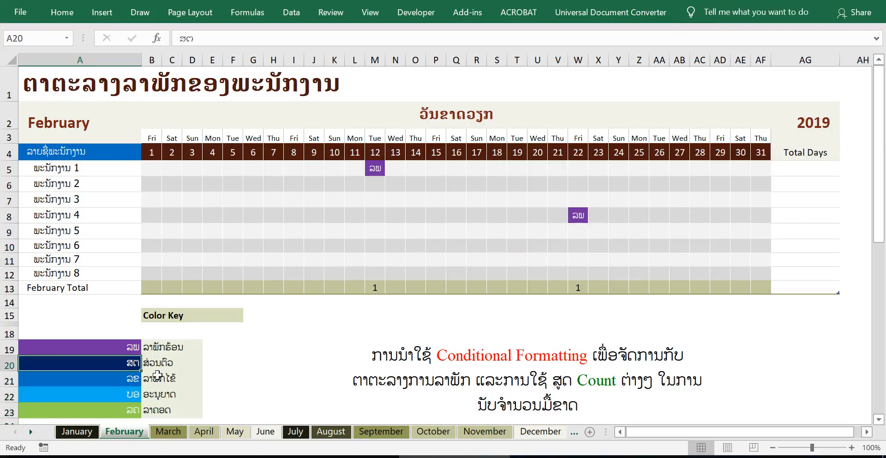
left_click(170, 364)
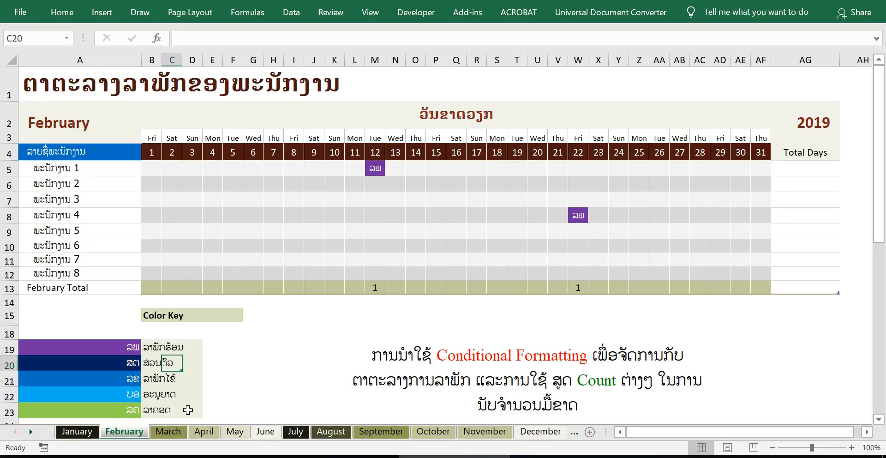
scroll(194, 393, "down", 1)
left_click(203, 369)
scroll(204, 370, "up", 1)
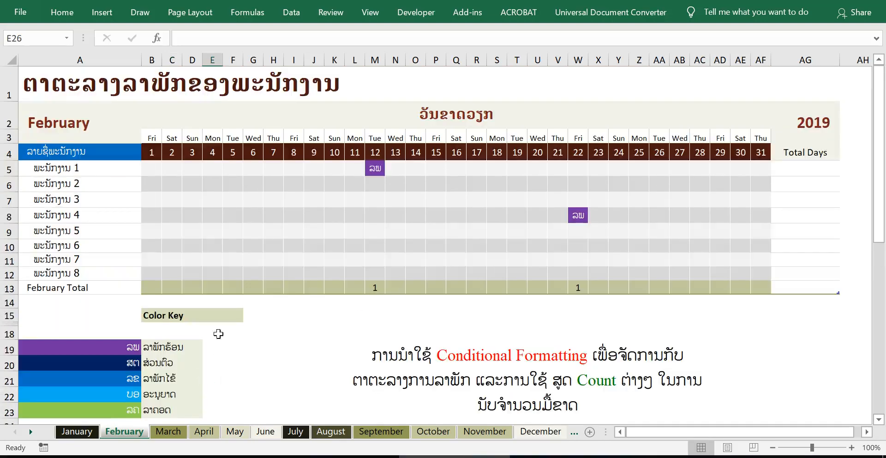
- Create a new conditional formatting rule for the attendance cells B5:AF12 that uses a formula to determine which cells to format
left_click_drag(152, 170, 754, 271)
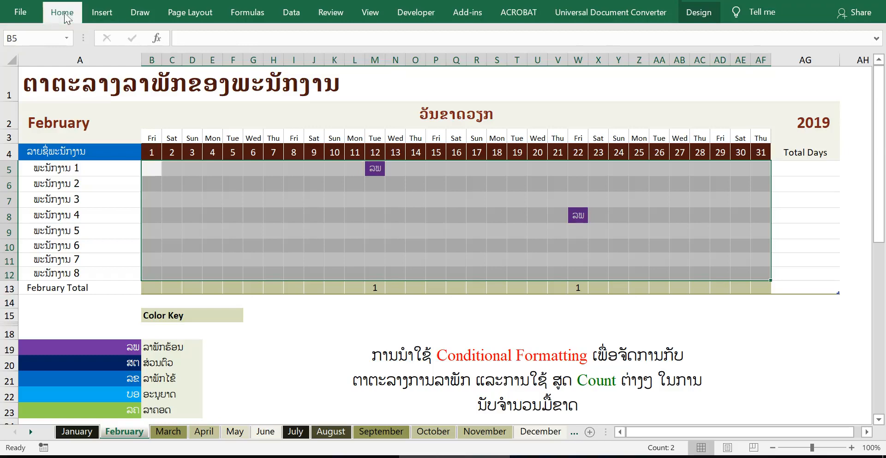
left_click(61, 13)
left_click(541, 55)
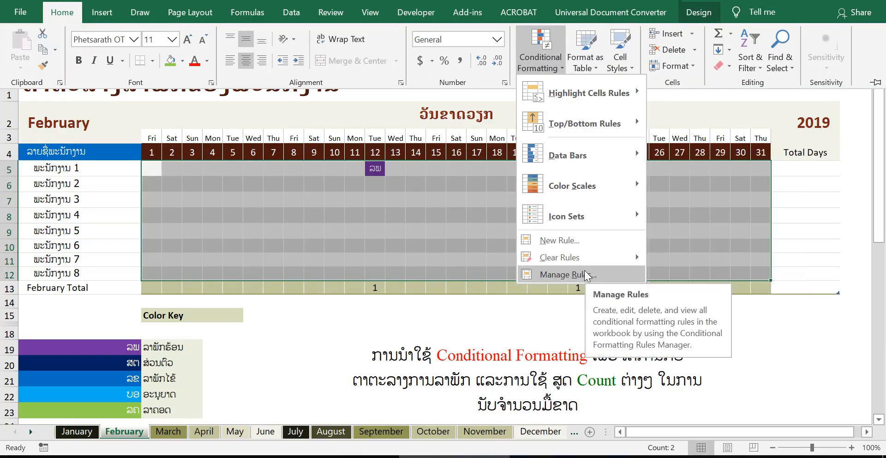
left_click(582, 247)
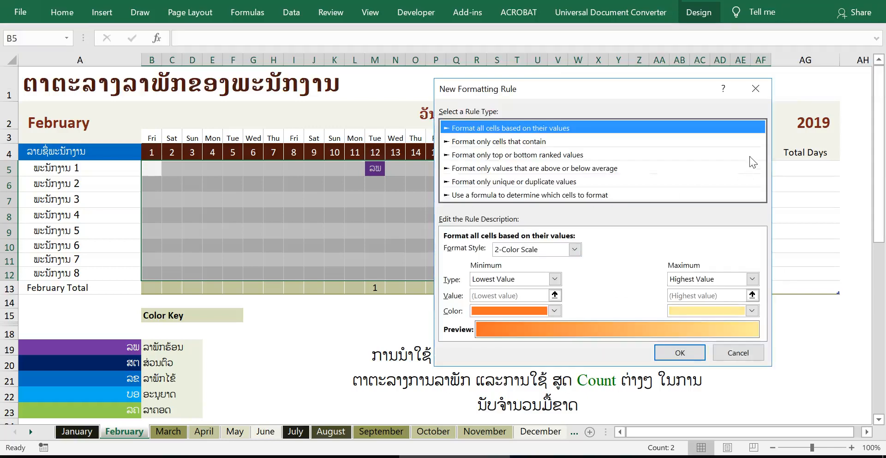
left_click(512, 194)
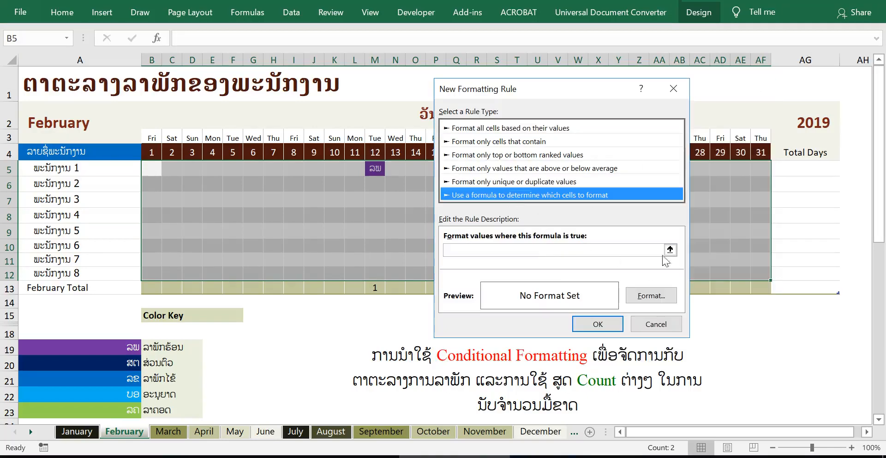
- Set the rule's formula to =B5=$A$20, with B5 as a relative reference and the ສຕ key cell as an absolute one
left_click(585, 250)
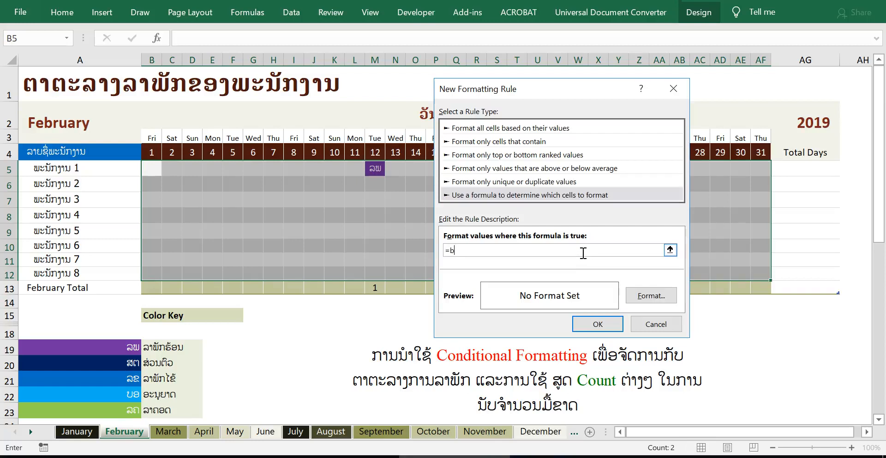
type("=b")
key("BackSpace")
left_click(150, 170)
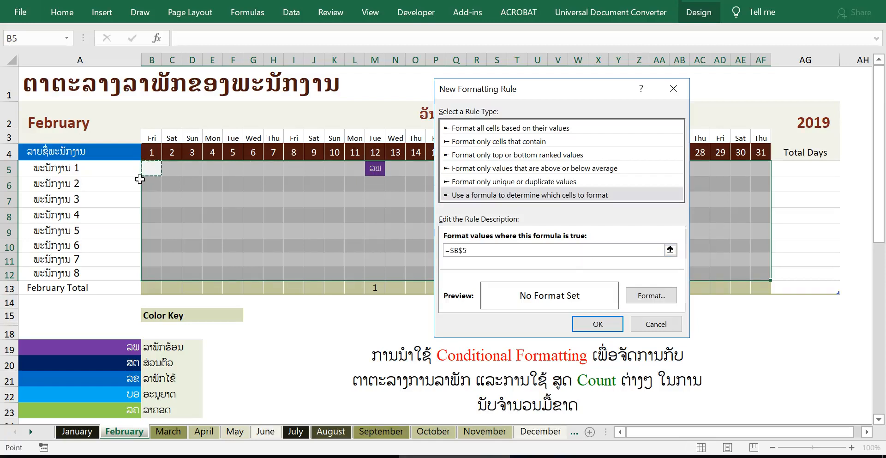
left_click(456, 250)
key("BackSpace")
left_click(460, 250)
key("BackSpace")
left_click(120, 363)
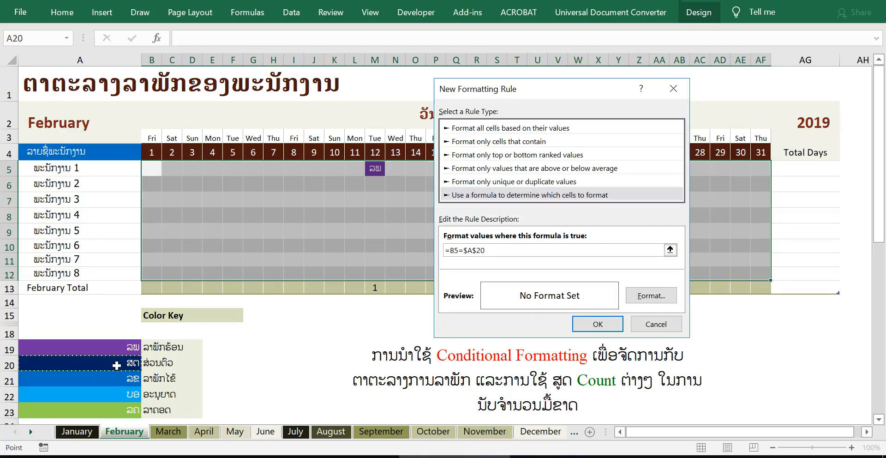
- Give the ສຕ rule a dark blue fill and white font colour, and apply it to the selected cells
left_click(647, 297)
left_click(573, 43)
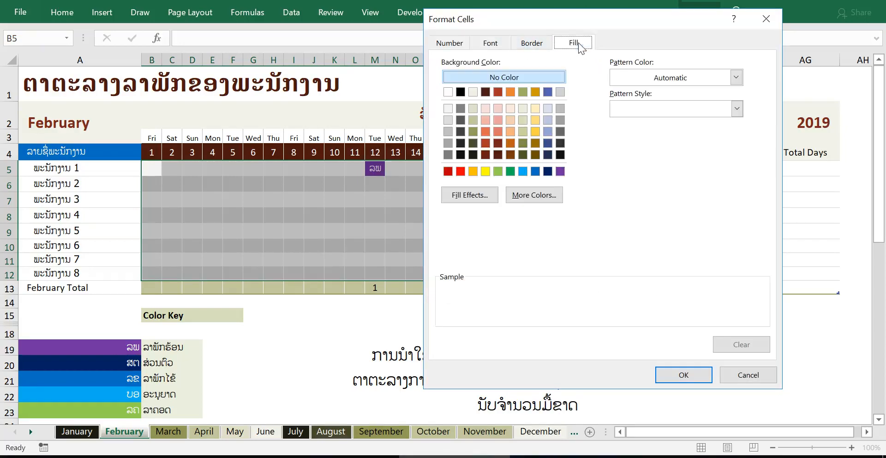
left_click(548, 171)
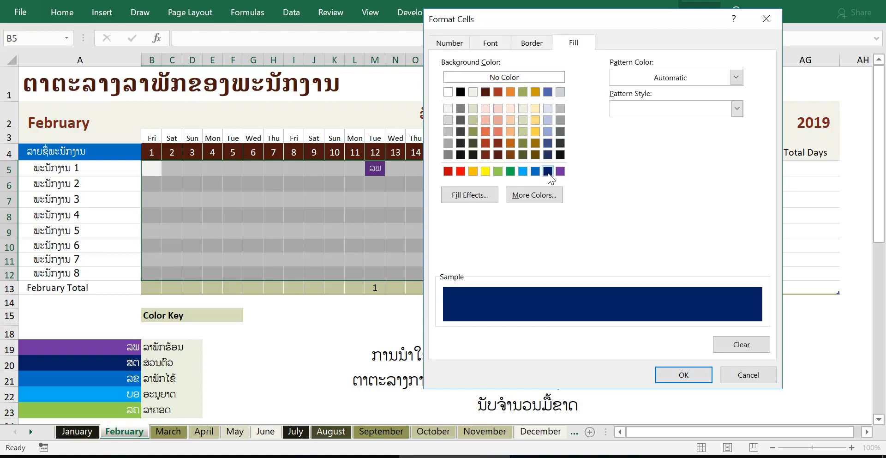
left_click(497, 45)
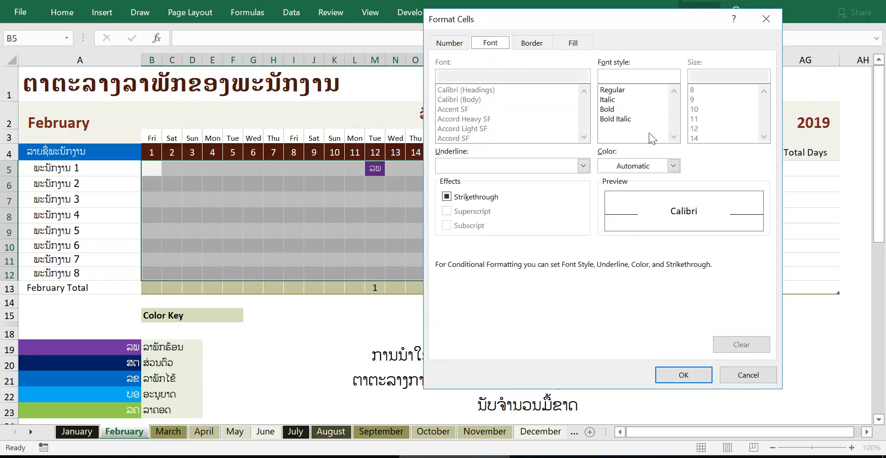
left_click(673, 166)
left_click(605, 215)
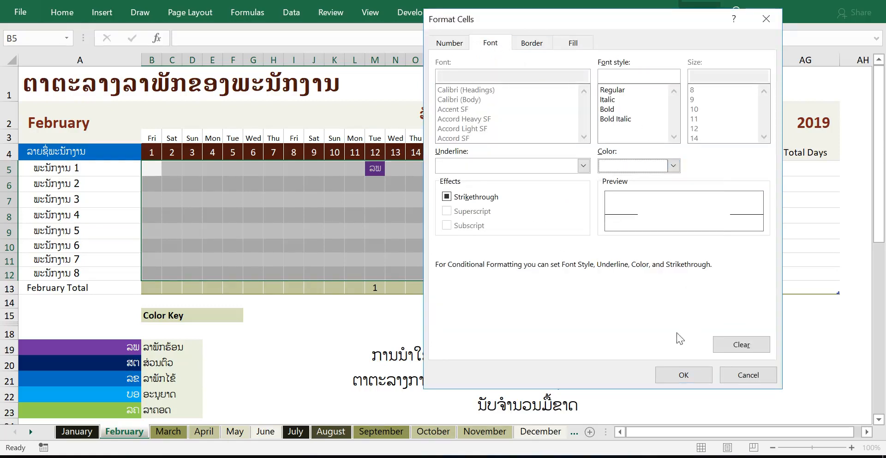
left_click(683, 375)
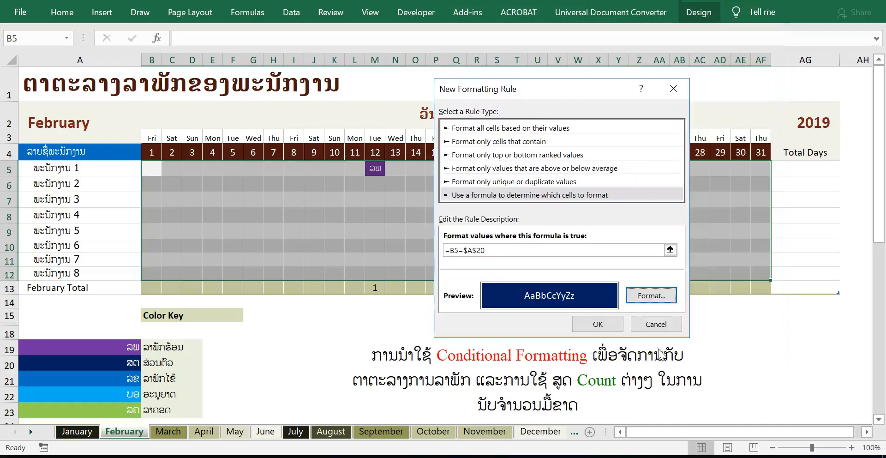
left_click(597, 324)
- Enter the leave code ສຕ for the first employee on day 7, in cell H5
left_click(280, 206)
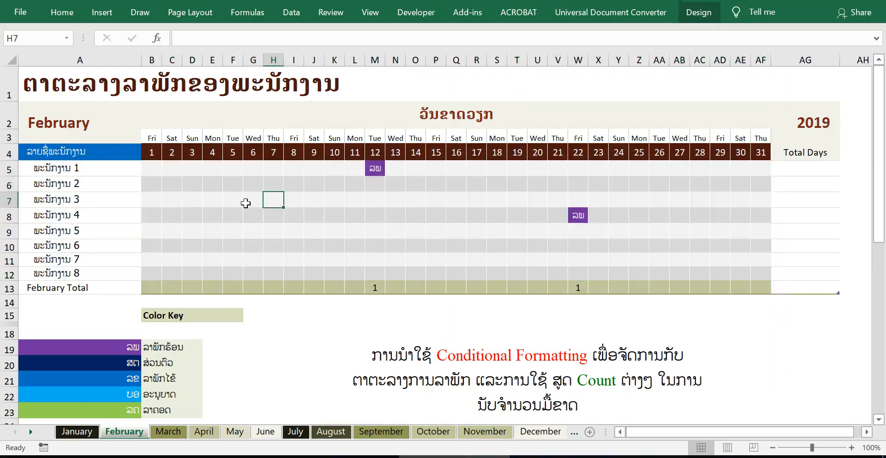
left_click(279, 168)
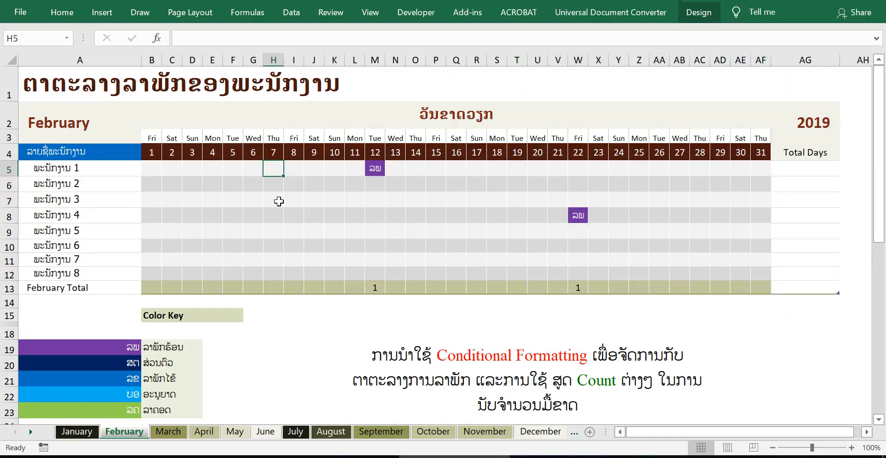
type("l")
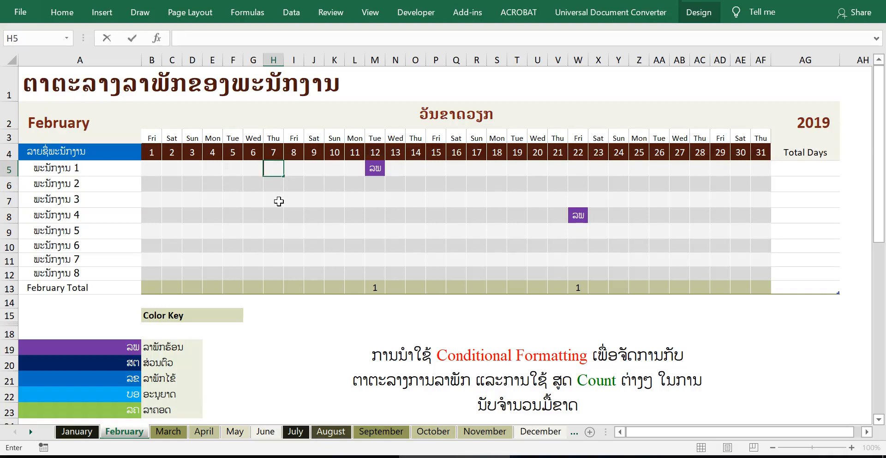
type("ລ")
type("ຕ")
left_click(299, 216)
- Enter the leave code ສຕ for the fourth employee on day 14, in cell O8
left_click(416, 210)
type("ສດ")
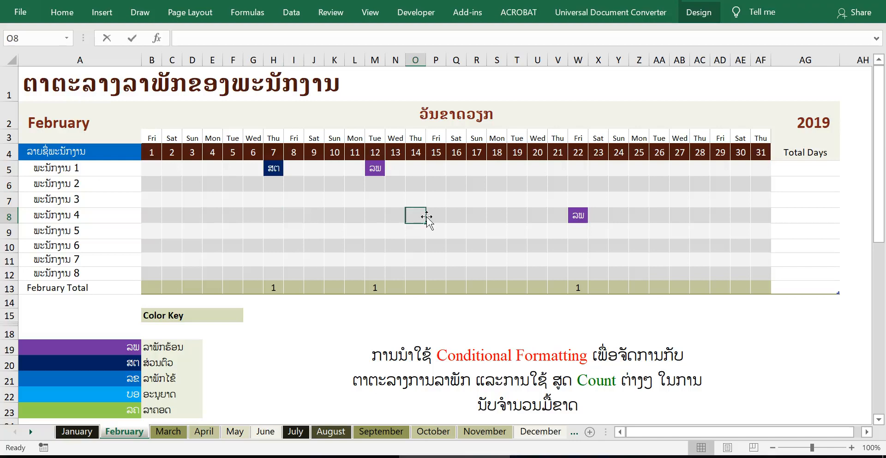
key("BackSpace")
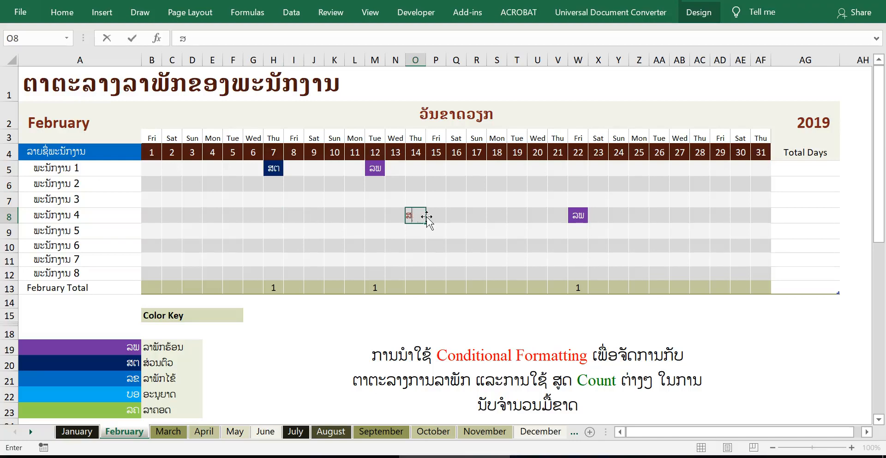
type("ຕ")
left_click(468, 233)
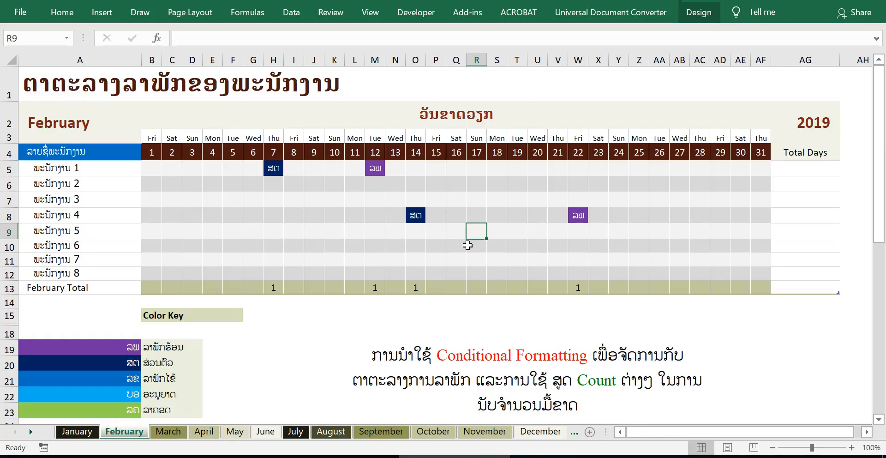
- Fill the fourth employee's ສຕ code from day 14 across to day 15, in cell P8
left_click(416, 215)
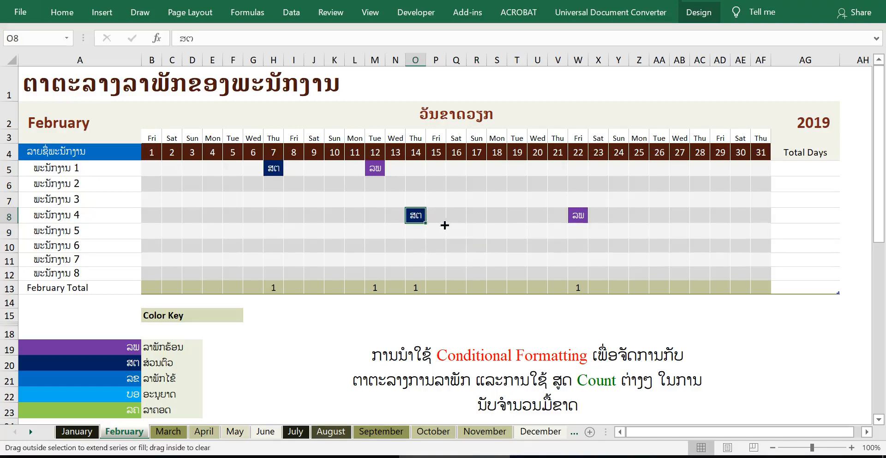
left_click_drag(444, 224, 439, 222)
left_click(355, 274)
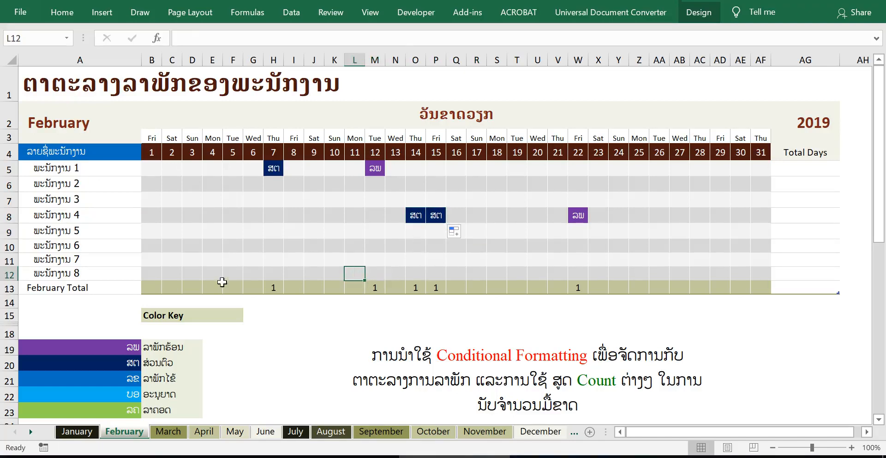
left_click_drag(35, 379, 188, 410)
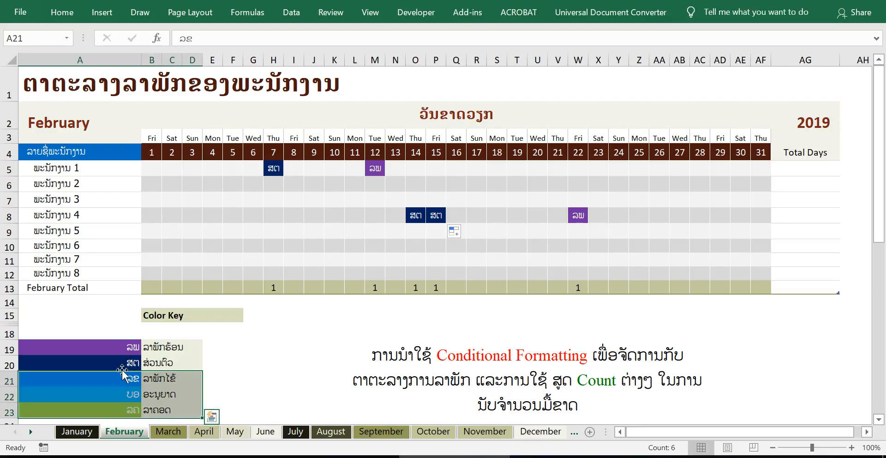
left_click(161, 365)
left_click(135, 345)
- Create a formula-based conditional formatting rule for B5:AF12 with the formula =B5=$A$21
left_click_drag(150, 169, 768, 272)
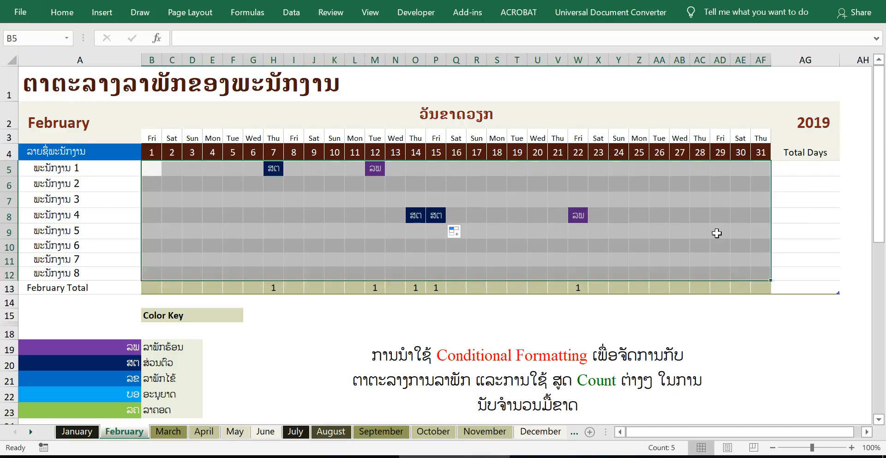
left_click(562, 240)
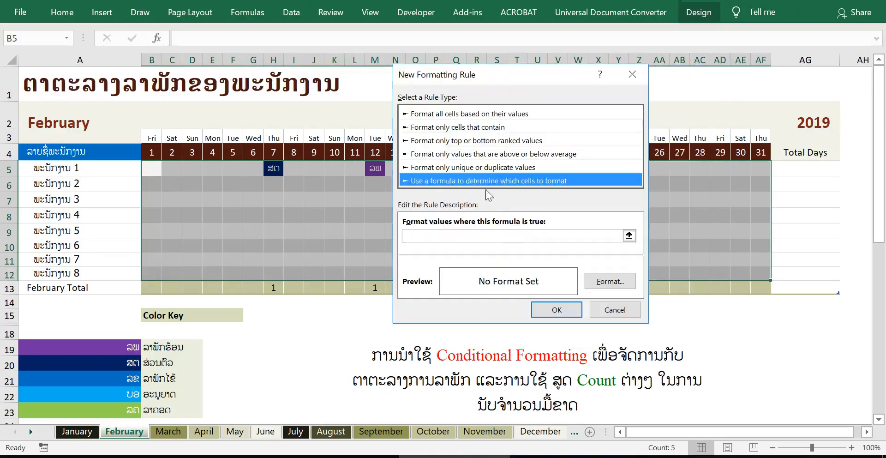
left_click(489, 180)
left_click(152, 168)
key("F4")
key("F4")
key("F4")
type("=")
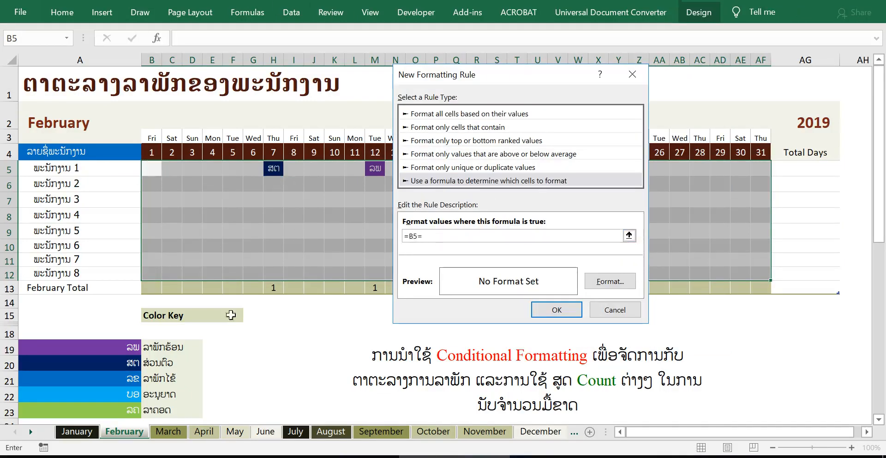
left_click(129, 380)
- Give the ລຂ rule a blue fill and white font colour, and apply it to the selected cells
left_click(610, 281)
left_click(532, 29)
left_click(494, 157)
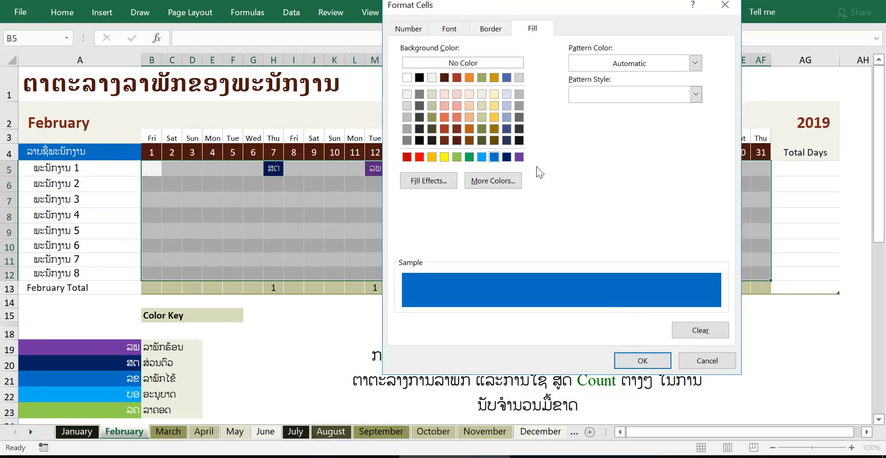
left_click(450, 29)
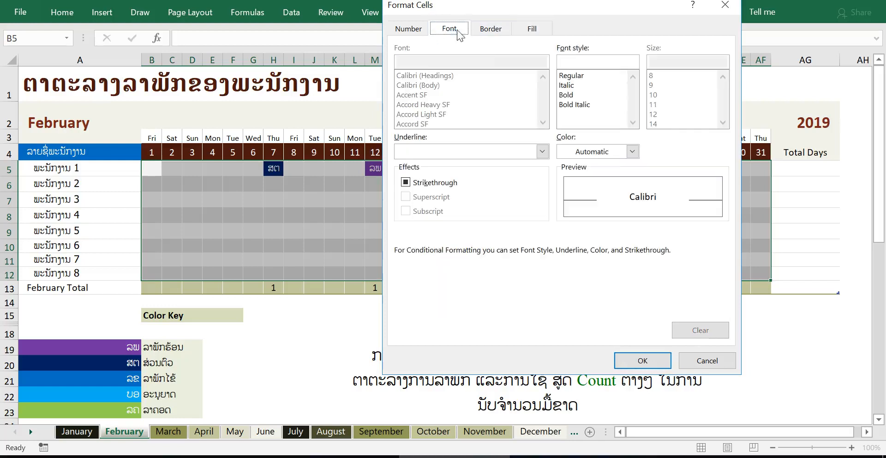
left_click(632, 151)
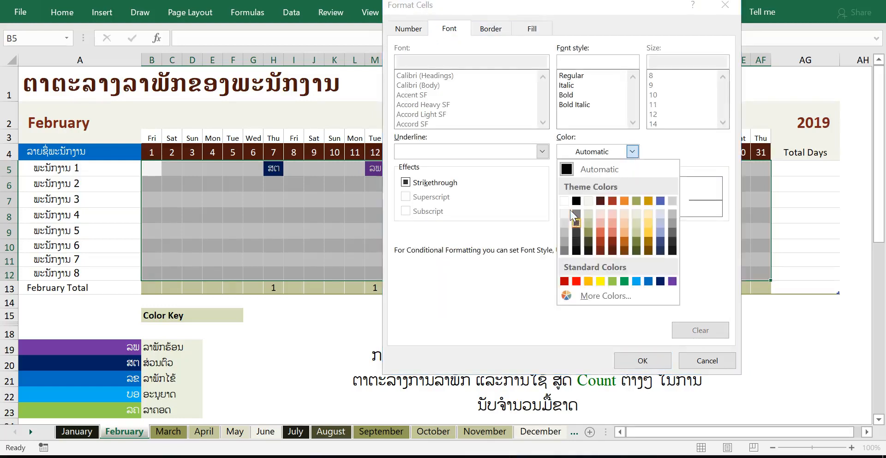
left_click(571, 203)
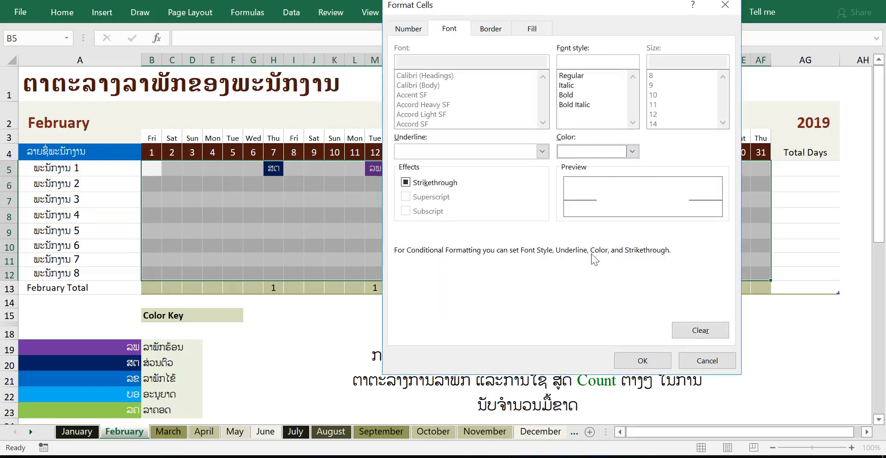
left_click(642, 361)
left_click(560, 305)
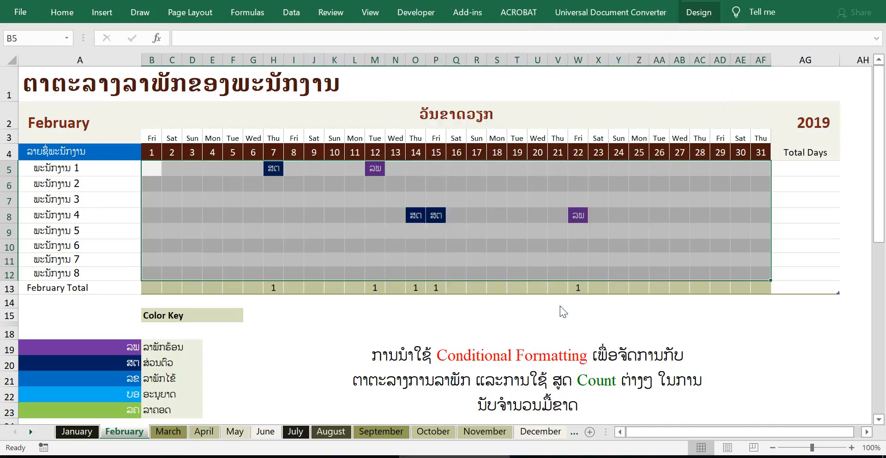
- Enter the leave code ລຂ for the seventh employee on day 9, in cell J11
left_click(312, 259)
type("ລ")
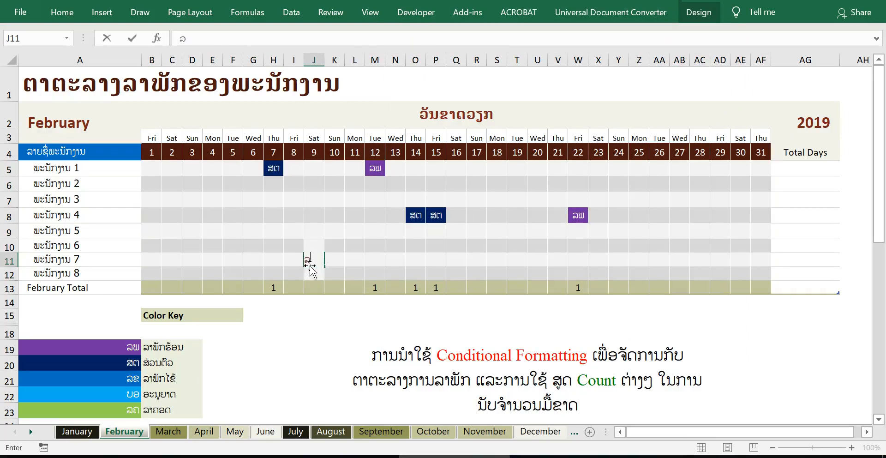
type("ຂ")
left_click(375, 259)
- Create another formula-based conditional formatting rule for the attendance cells B5:AF12
left_click_drag(150, 168, 760, 274)
left_click(62, 12)
left_click(536, 69)
left_click(534, 240)
- Set the rule's formula to =B5=$A$22, comparing the relative cell B5 with the ບອ key cell
left_click(406, 221)
type("=")
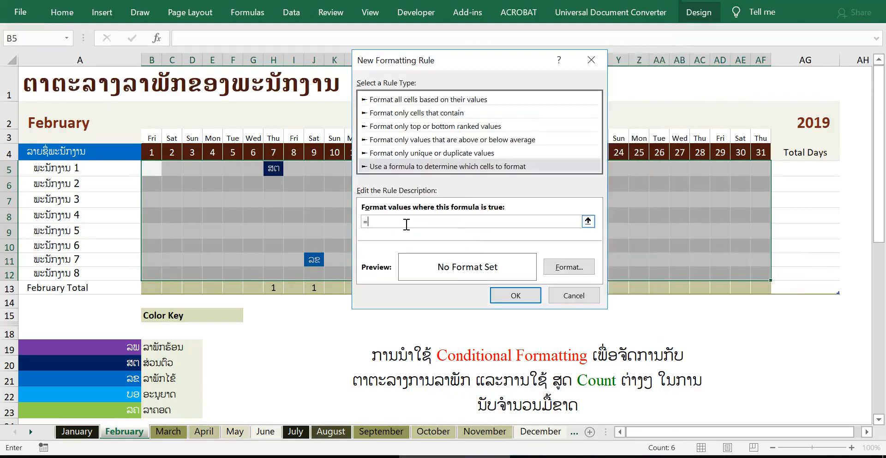
left_click(152, 167)
left_click(379, 222)
key("BackSpace")
key("Left")
key("BackSpace")
key("End")
type("=")
left_click(93, 395)
- Give the ບອ rule a light blue fill and white font colour, and apply it to the selected cells
left_click(569, 266)
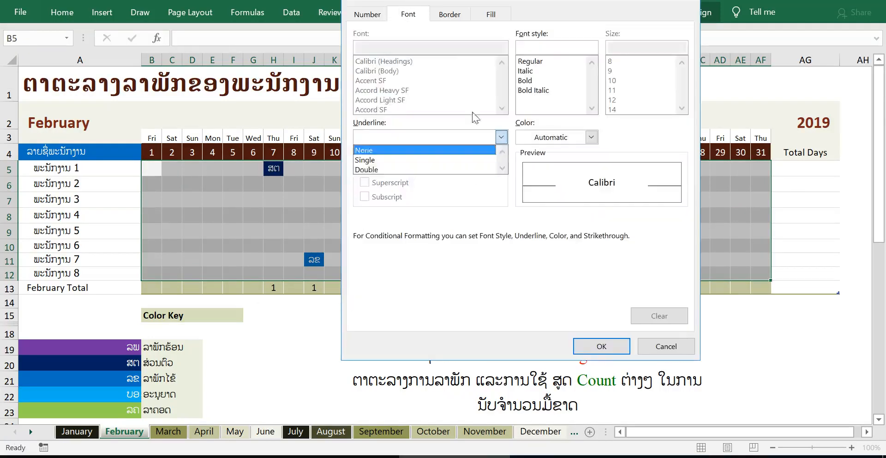
left_click(491, 14)
left_click(428, 142)
left_click(407, 14)
left_click(591, 138)
left_click(524, 187)
left_click(601, 345)
left_click(515, 295)
- Enter the leave code ບອ for the eighth employee on day 14, in cell O12, and fill it across to day 15
left_click(416, 273)
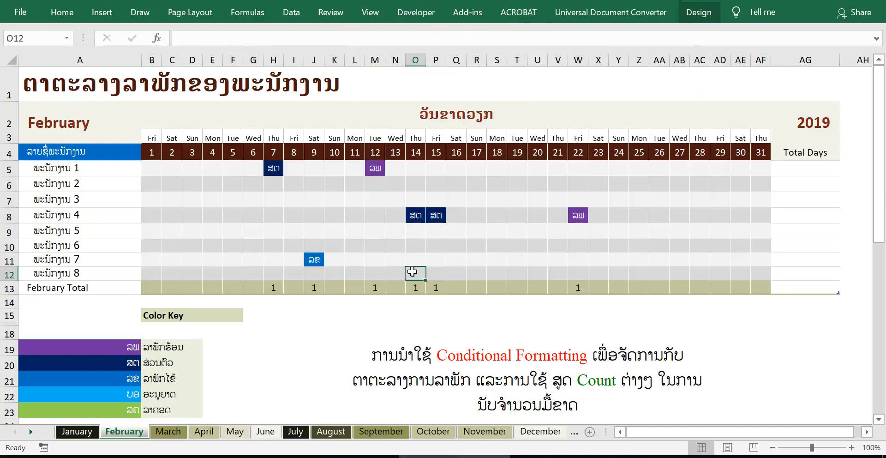
type("ບອ")
key("Return")
left_click(415, 274)
left_click_drag(426, 280, 438, 277)
left_click(477, 274)
- Create another formula-based conditional formatting rule for the attendance cells B5:AF12
left_click_drag(151, 168, 761, 273)
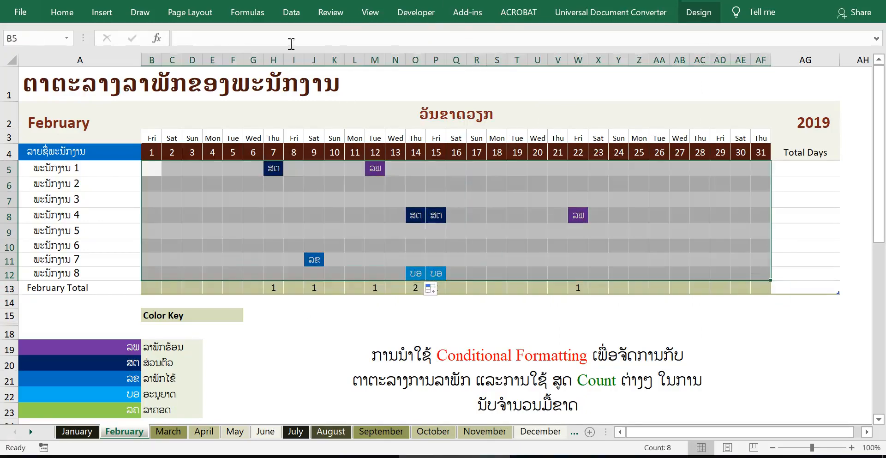
left_click(61, 13)
left_click(540, 55)
left_click(561, 240)
left_click(415, 153)
- Set the new rule's formula to =B5=$A$23, comparing the relative cell B5 with the ລຄ key cell
left_click(474, 208)
type("=")
left_click(151, 168)
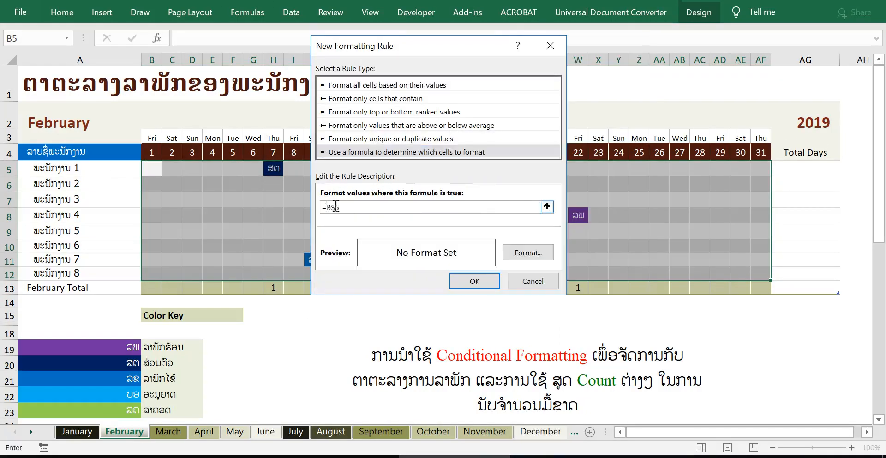
type("=")
left_click(79, 410)
- Give the ລຄ rule a green fill and white font colour, and apply it to the selected cells
left_click(526, 253)
left_click(449, 13)
left_click(386, 141)
left_click(367, 13)
left_click(550, 136)
left_click(483, 173)
left_click(560, 345)
left_click(479, 281)
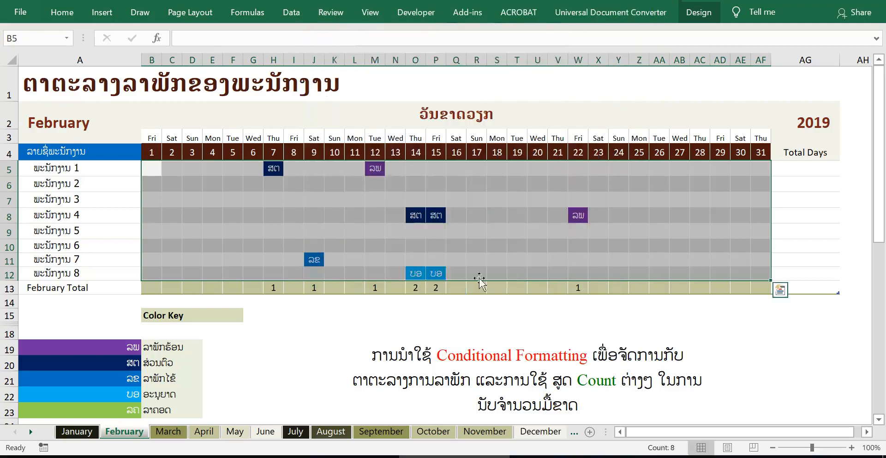
- Enter the leave code ລຄ for the eighth employee on day 19, in cell T12, and fill it across to day 28
left_click(517, 274)
type("]ດ")
key("ctrl+Return")
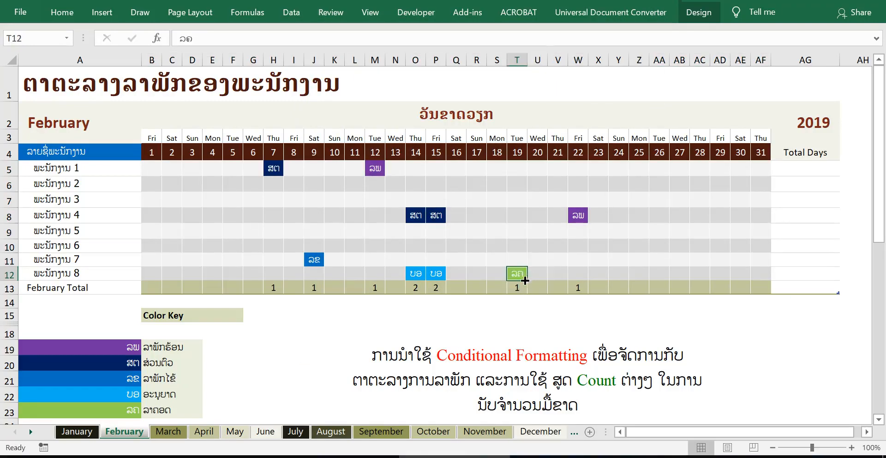
left_click_drag(526, 280, 708, 276)
- Enter =COUNTA(B5:AF5) in cell AG5 to count the first employee's leave days in the Total Days column
left_click(791, 170)
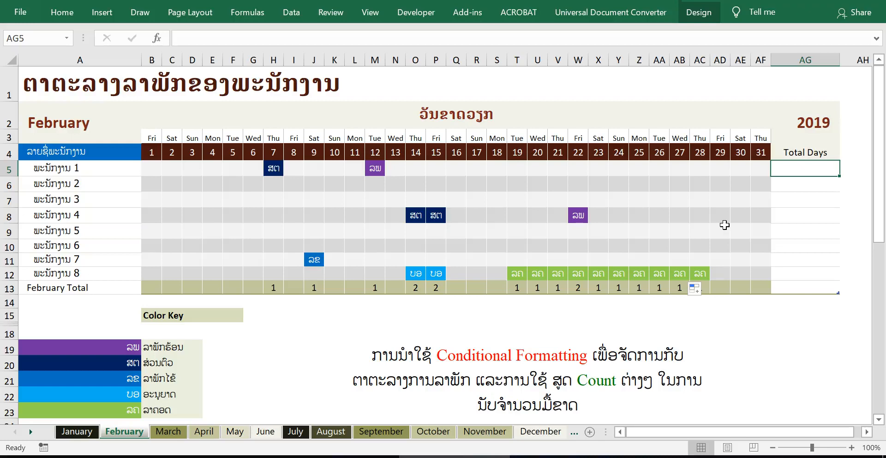
type("c")
key("BackSpace")
type("=")
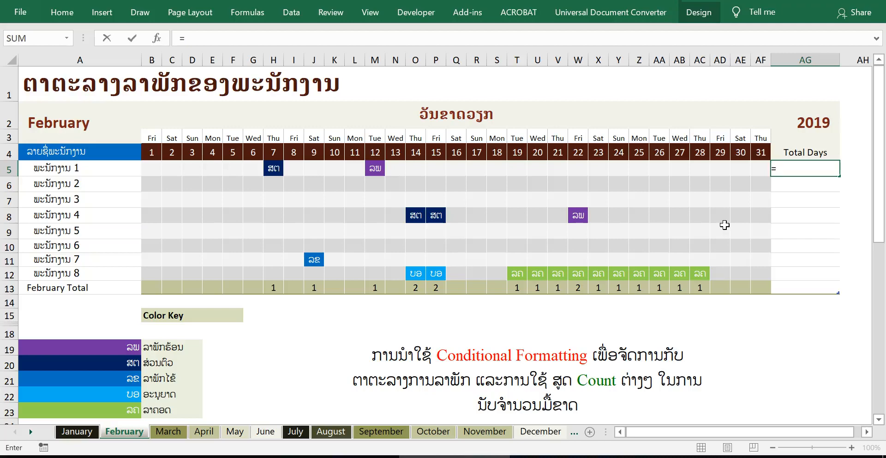
type("counta")
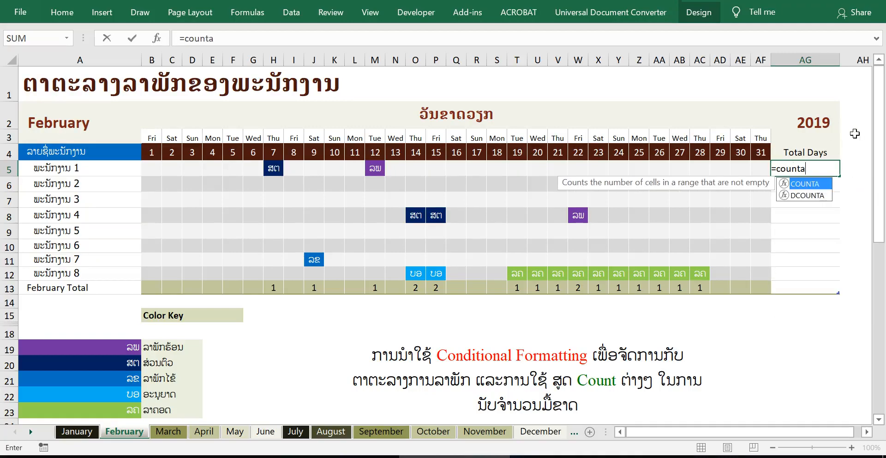
double_click(814, 185)
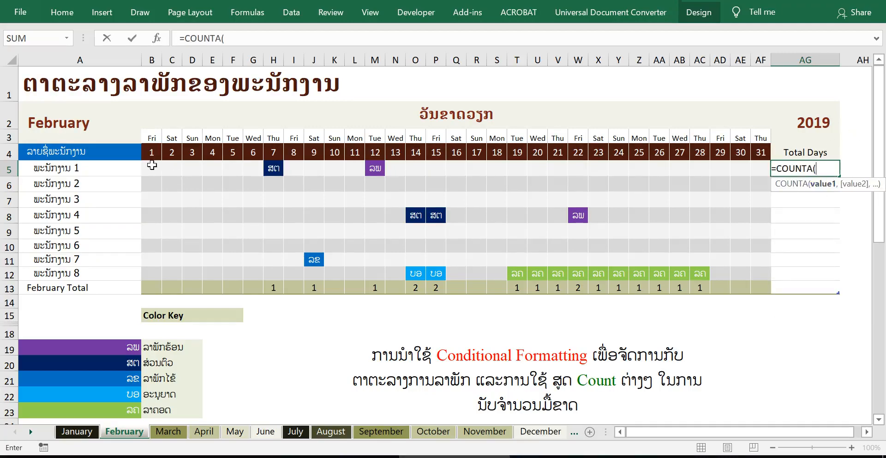
left_click_drag(151, 166, 761, 165)
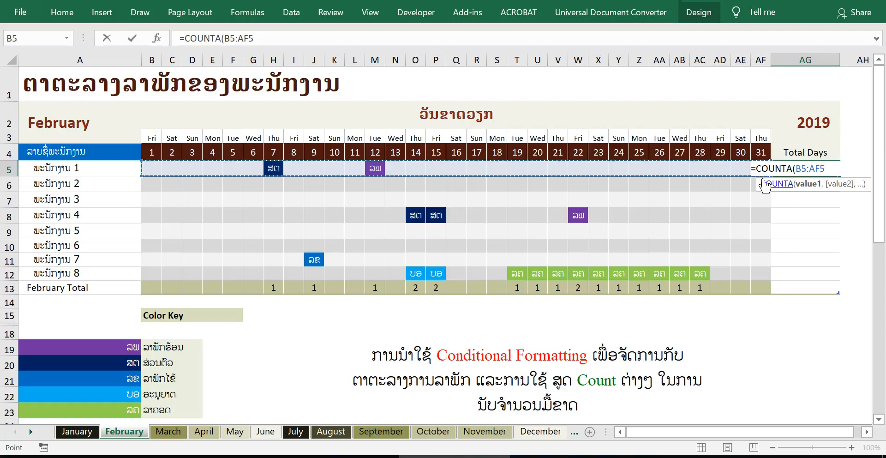
type(")")
key("Return")
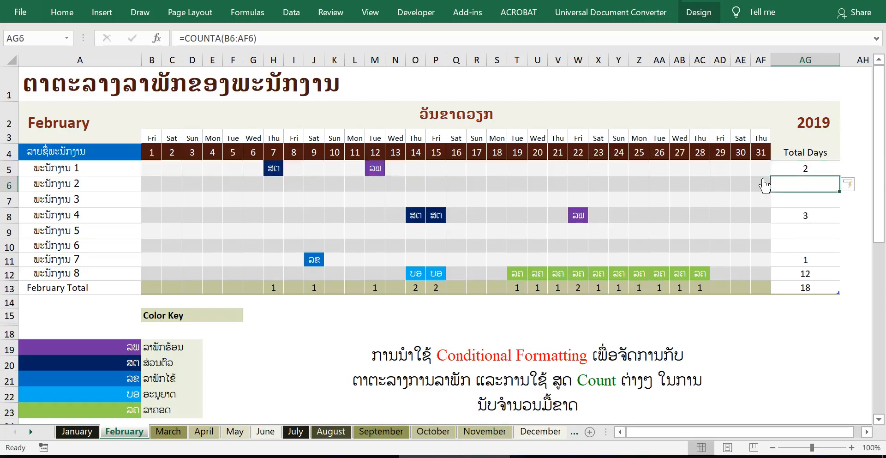
- Check the formulas in the Total Days column for employees 1, 4, 7 and 8, and in the February Total row
left_click(813, 169)
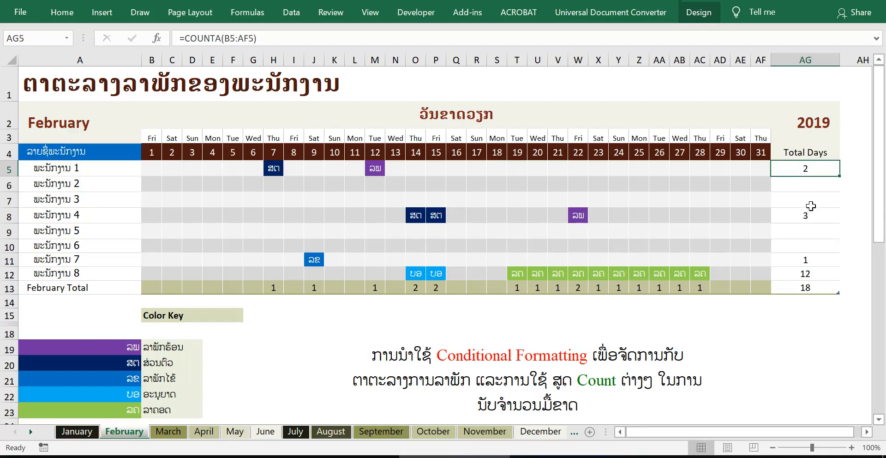
left_click(820, 219)
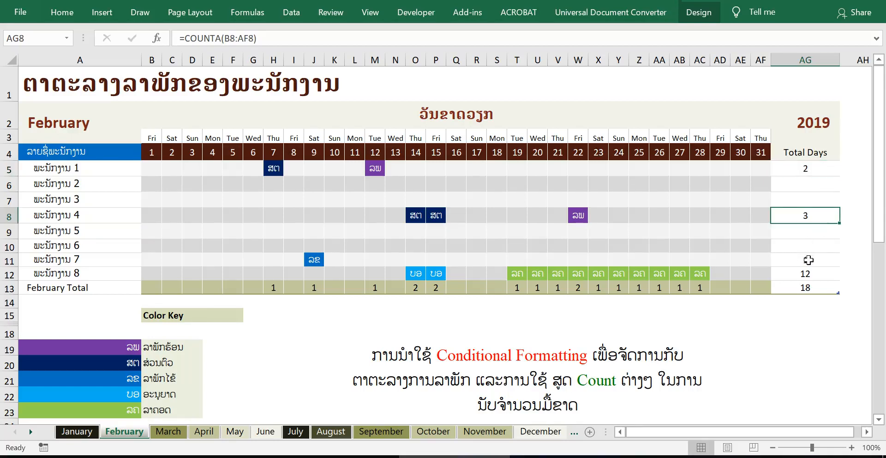
left_click(819, 262)
left_click(814, 277)
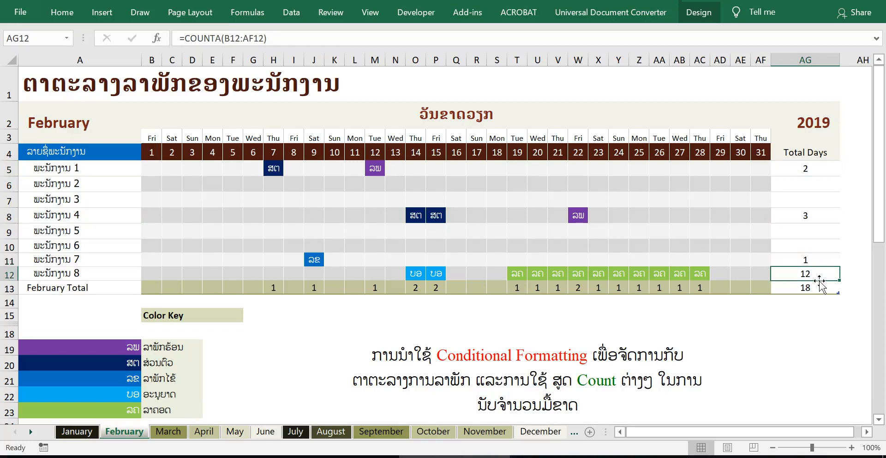
left_click(814, 287)
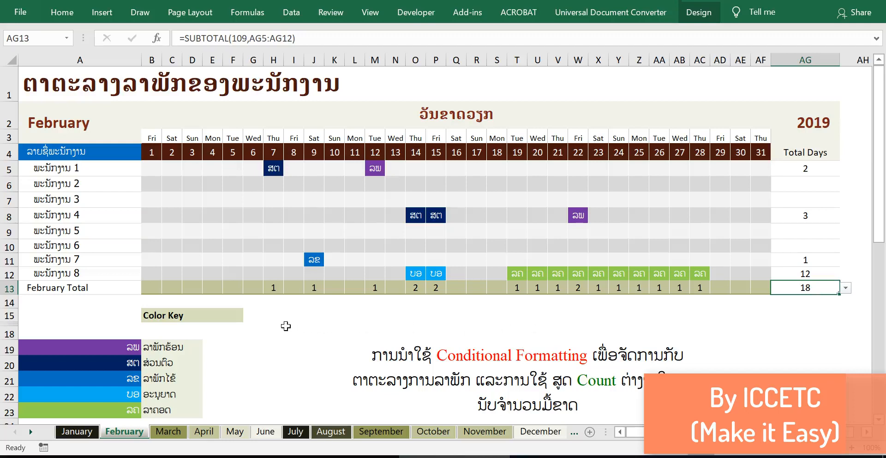
left_click(275, 285)
left_click(274, 347)
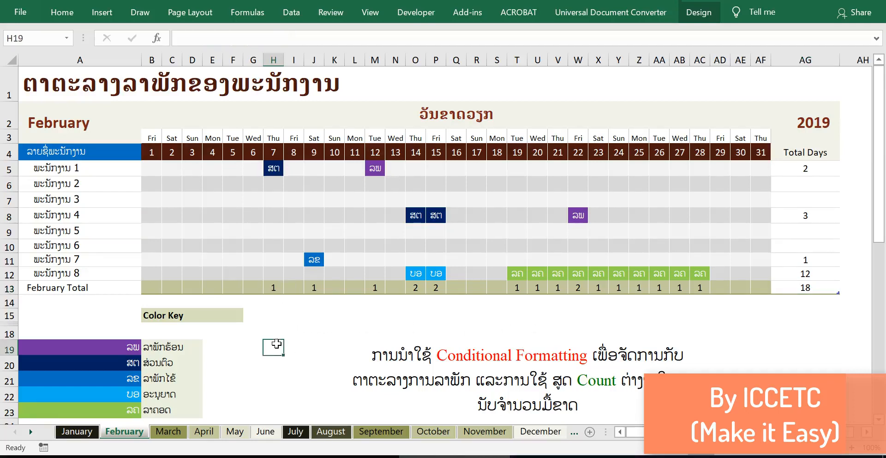